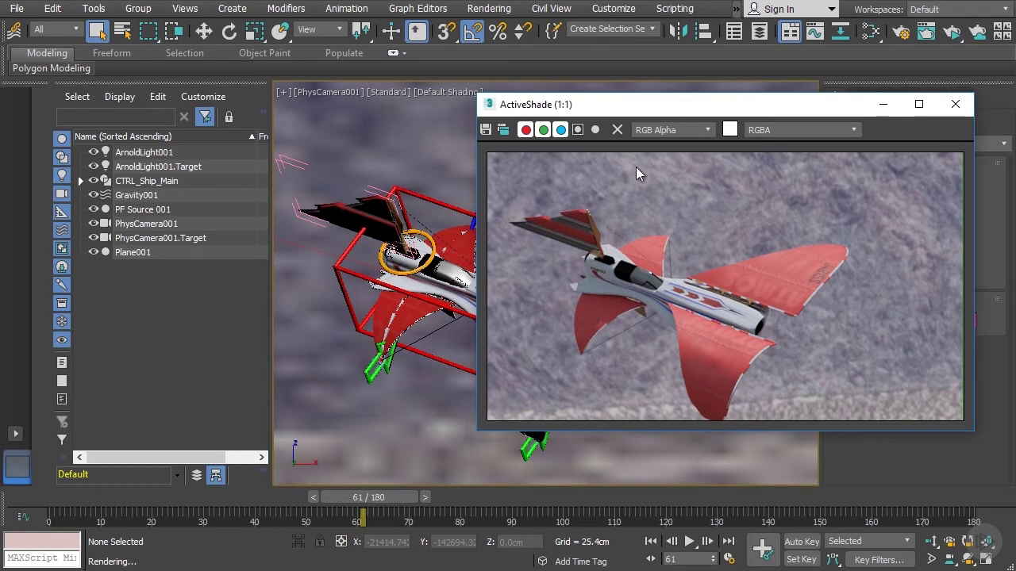
- Move the ActiveShade preview aside and select PhysCamera001 in the Scene Explorer
{"action": "left_click_drag", "start_coordinate": [658, 112], "coordinate": [478, 111]}
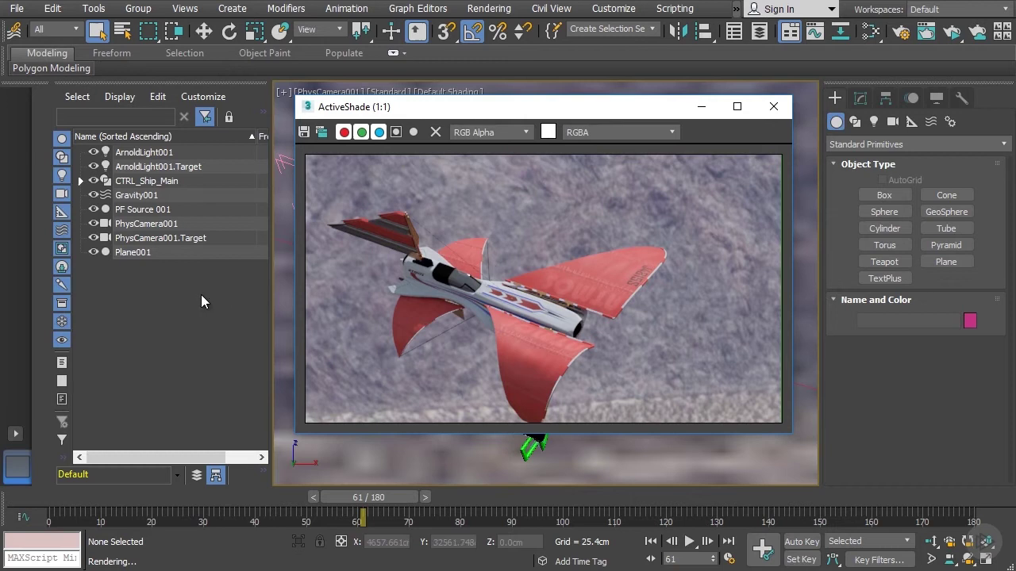
{"action": "left_click", "coordinate": [158, 224]}
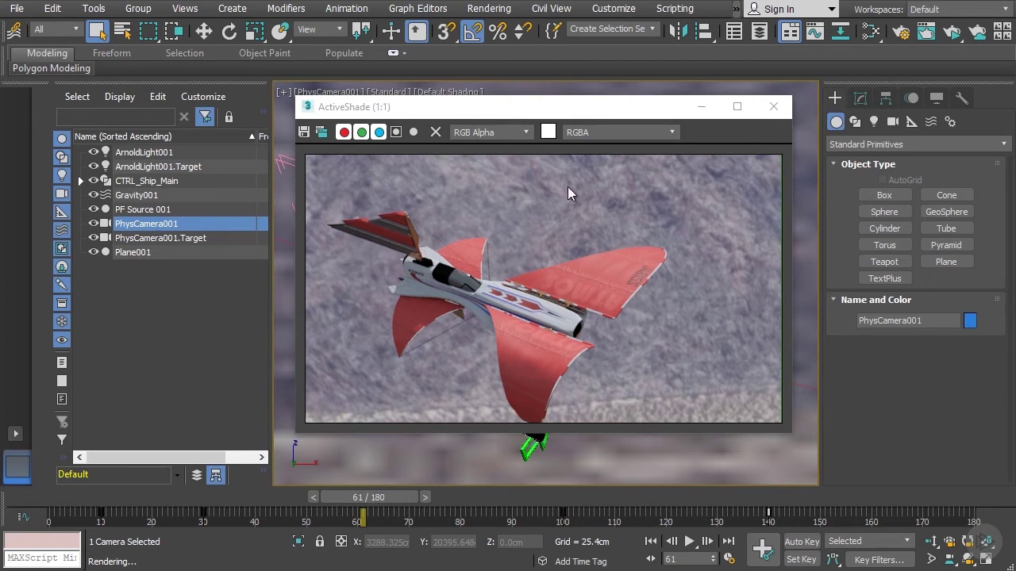
- Open Render Setup and review the Arnold Motion Blur options, then refocus ActiveShade
{"action": "left_click", "coordinate": [900, 35]}
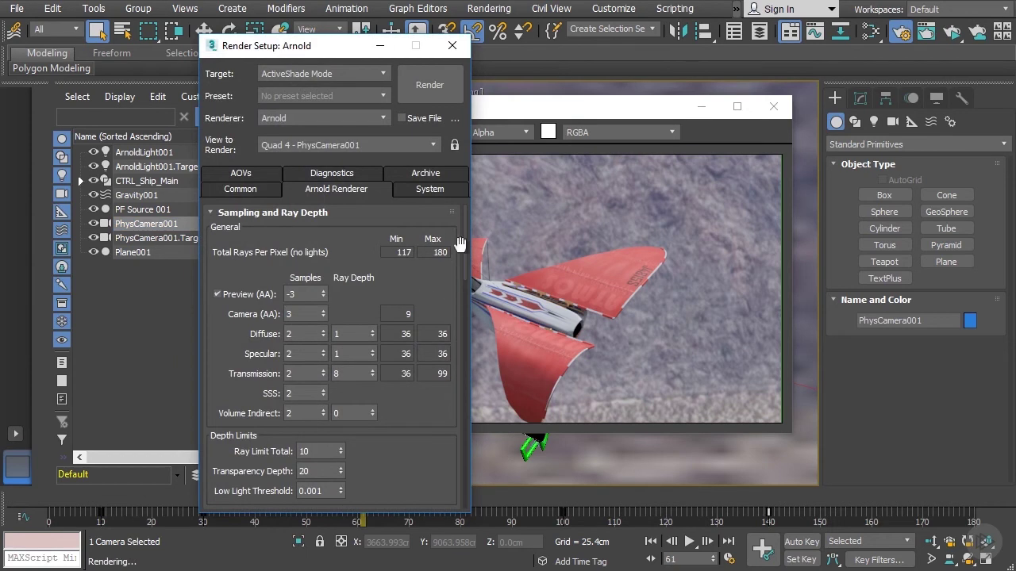
{"action": "left_click_drag", "start_coordinate": [464, 243], "coordinate": [469, 369]}
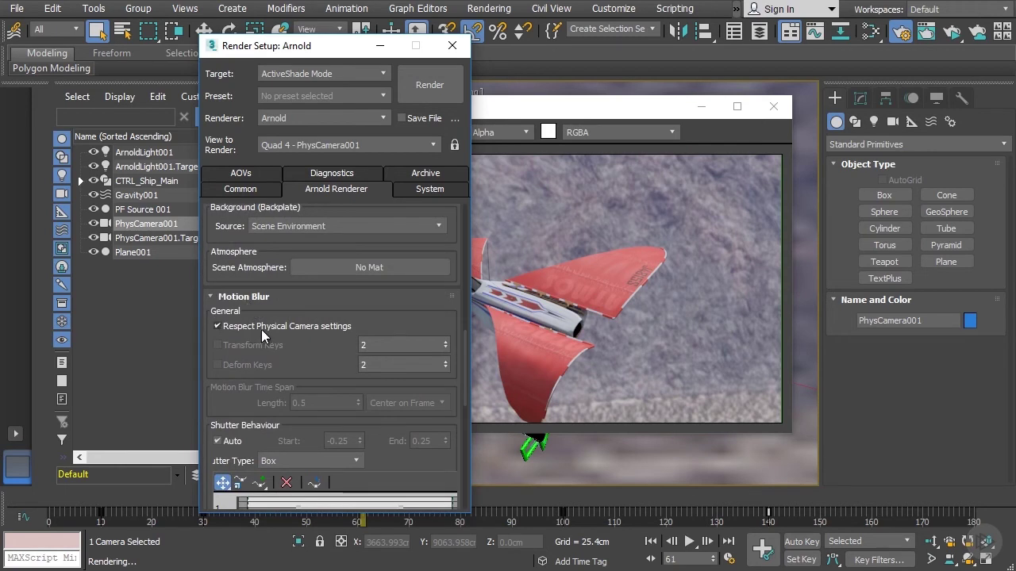
{"action": "mouse_move", "coordinate": [288, 327]}
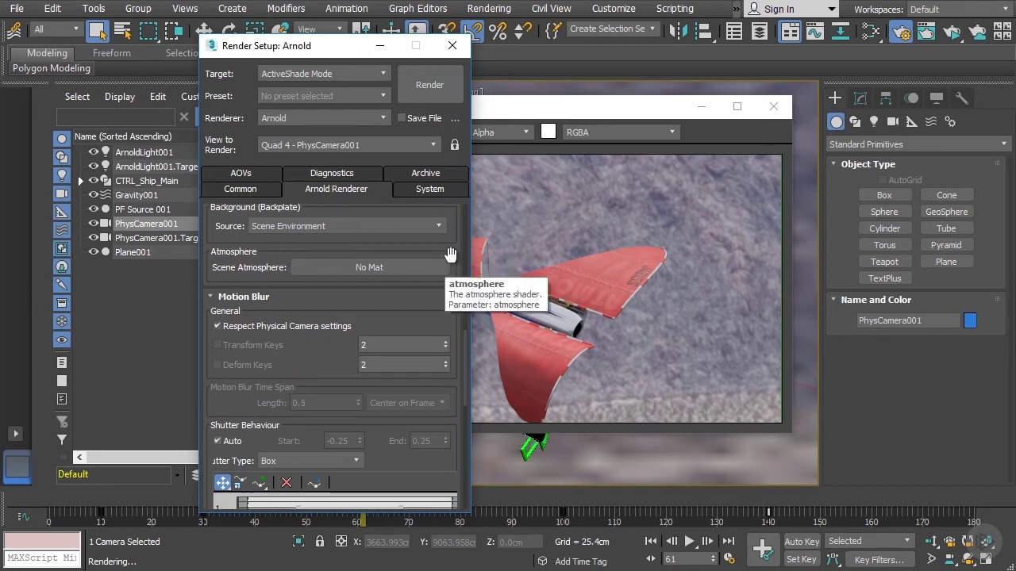
{"action": "left_click", "coordinate": [559, 113]}
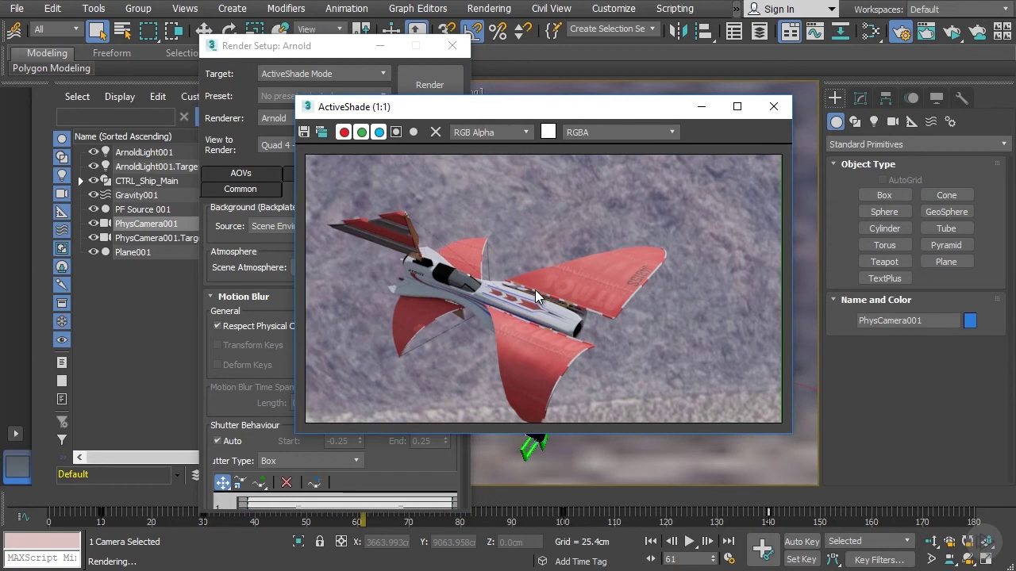
- Tick Enable Motion Blur in PhysCamera001's Shutter settings and restart the ActiveShade render
{"action": "left_click", "coordinate": [147, 222]}
{"action": "left_click", "coordinate": [146, 253]}
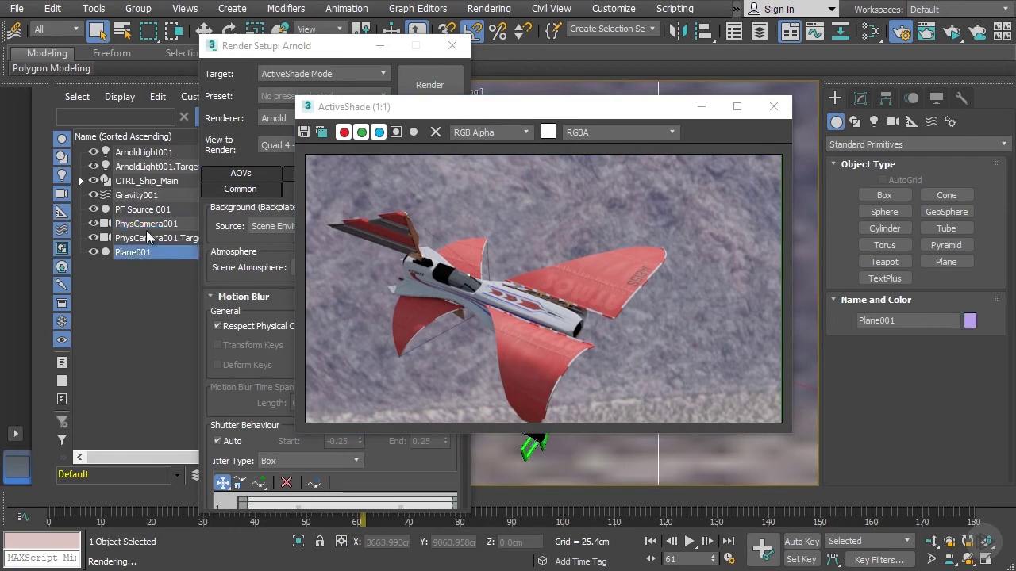
{"action": "left_click", "coordinate": [145, 226]}
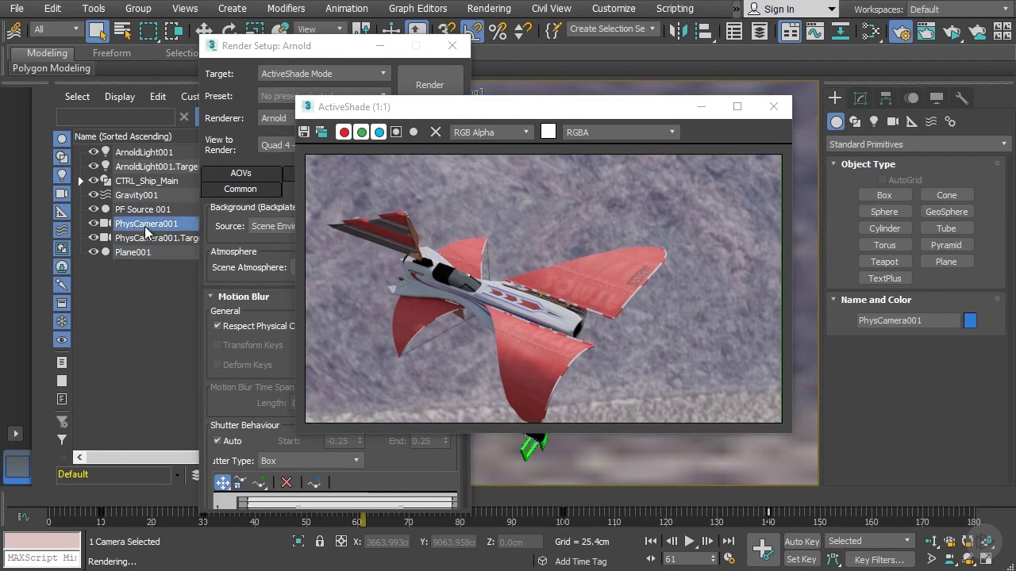
{"action": "left_click", "coordinate": [861, 98]}
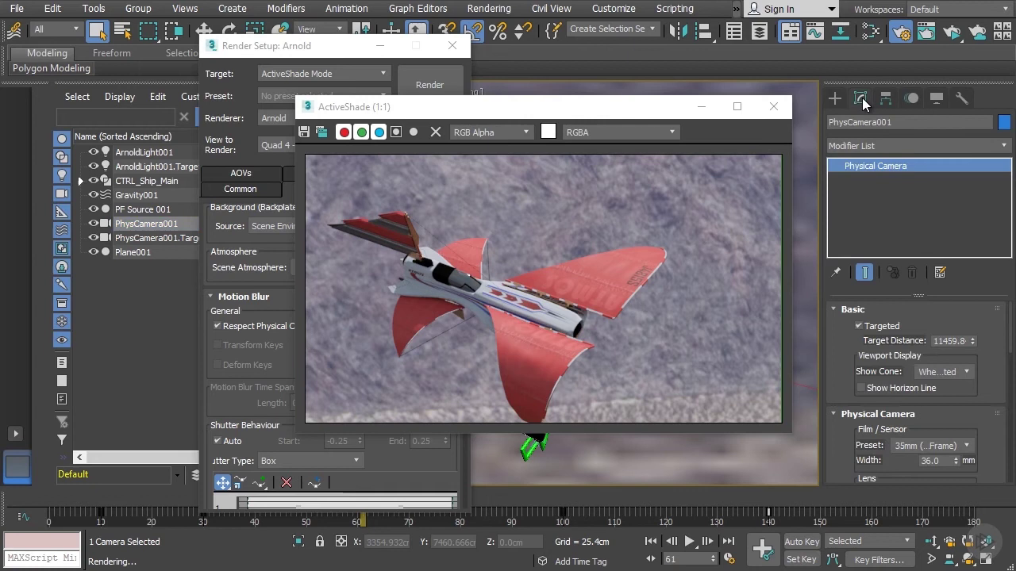
{"action": "left_click_drag", "start_coordinate": [1010, 317], "coordinate": [1008, 385]}
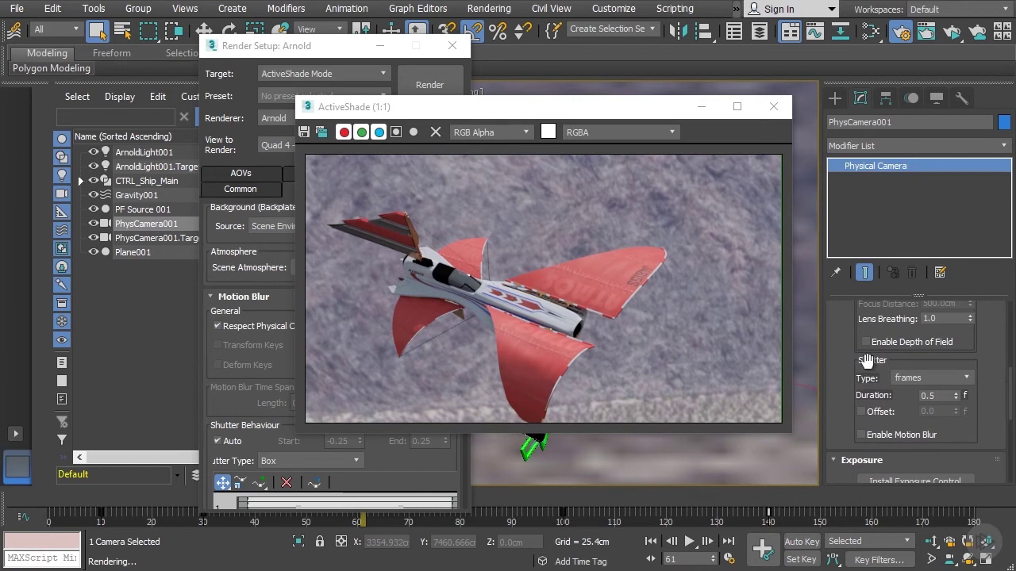
{"action": "left_click", "coordinate": [864, 436]}
{"action": "left_click", "coordinate": [774, 111]}
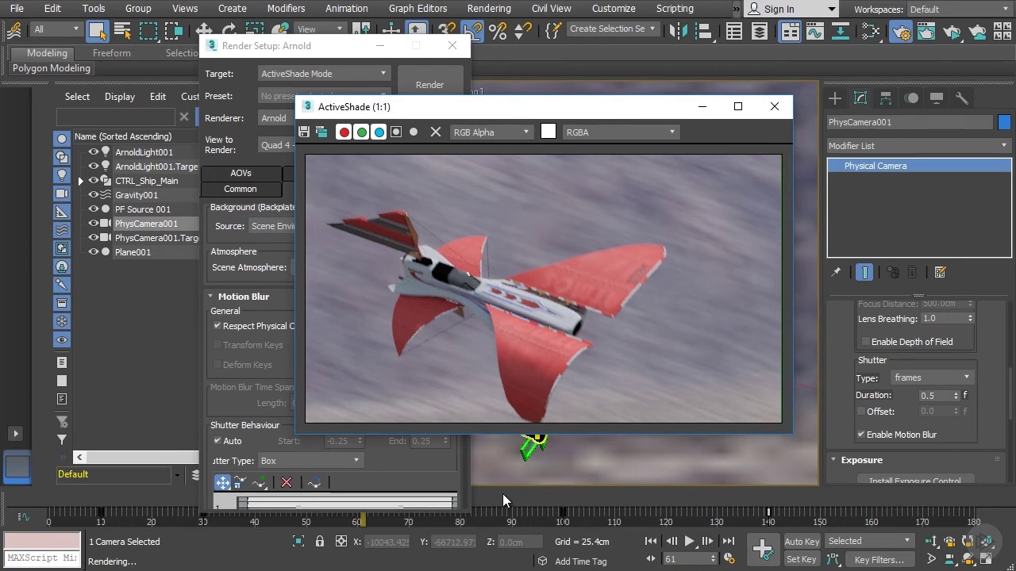
- Scrub the time slider to frame 148, where the ship skims the desert
{"action": "left_click_drag", "start_coordinate": [503, 495], "coordinate": [798, 489]}
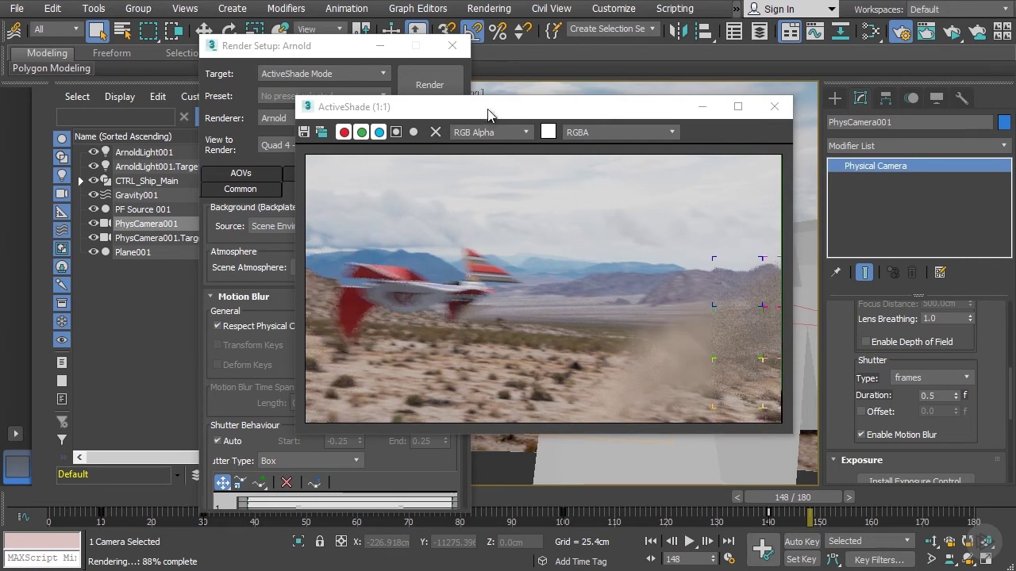
- Zoom the ActiveShade render to 2:1 and pan to the blurred aircraft's left edge
{"action": "left_click_drag", "start_coordinate": [487, 109], "coordinate": [512, 108]}
{"action": "scroll", "coordinate": [398, 296], "scroll_direction": "up", "scroll_amount": 1}
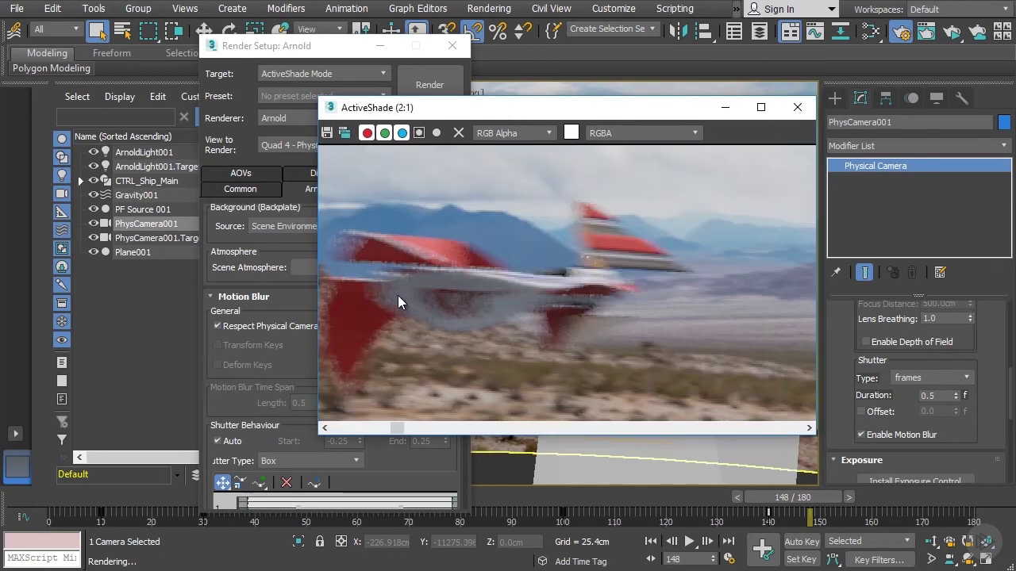
{"action": "middle_click_drag", "start_coordinate": [399, 298], "coordinate": [553, 288]}
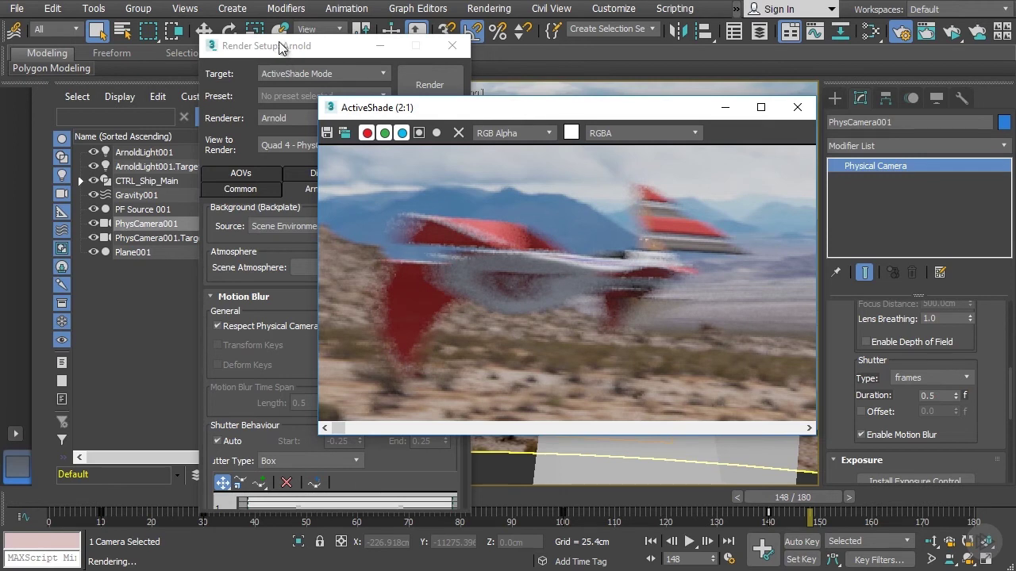
{"action": "left_click_drag", "start_coordinate": [488, 115], "coordinate": [615, 127]}
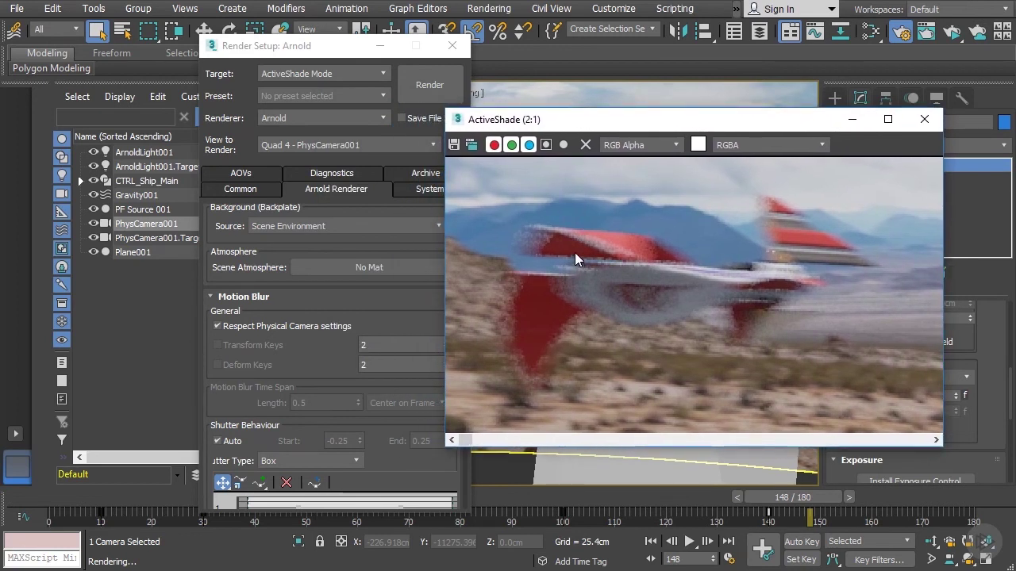
- Enter 5 for Camera (AA) in the Sampling and Ray Depth section
{"action": "left_click", "coordinate": [351, 296]}
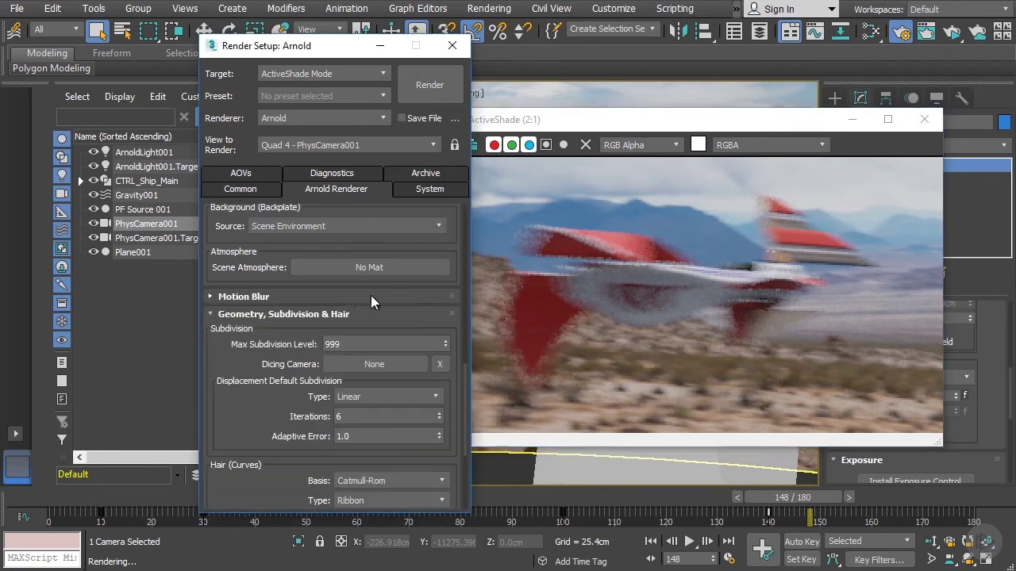
{"action": "left_click_drag", "start_coordinate": [465, 383], "coordinate": [461, 231]}
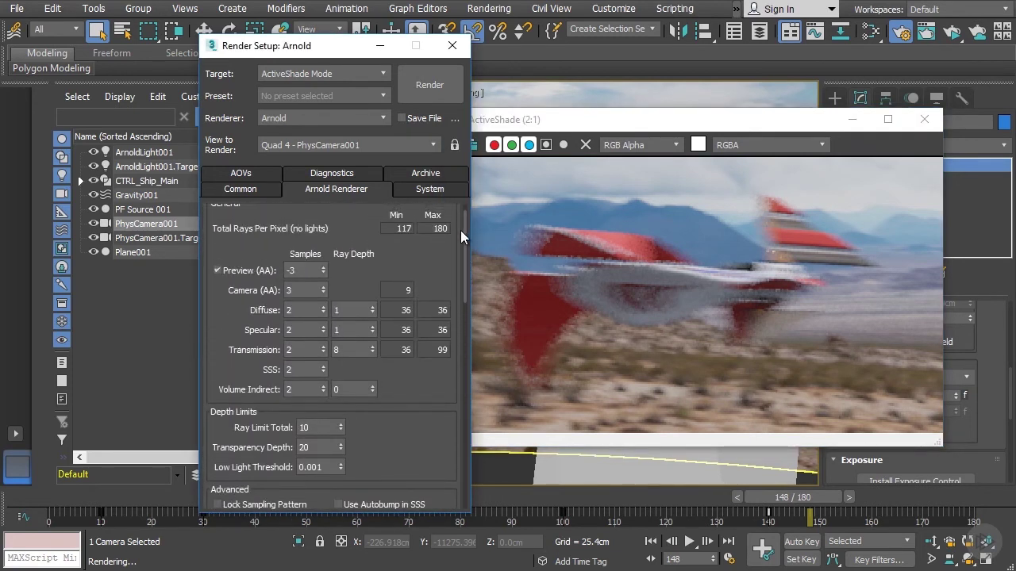
{"action": "left_click_drag", "start_coordinate": [299, 48], "coordinate": [273, 46]}
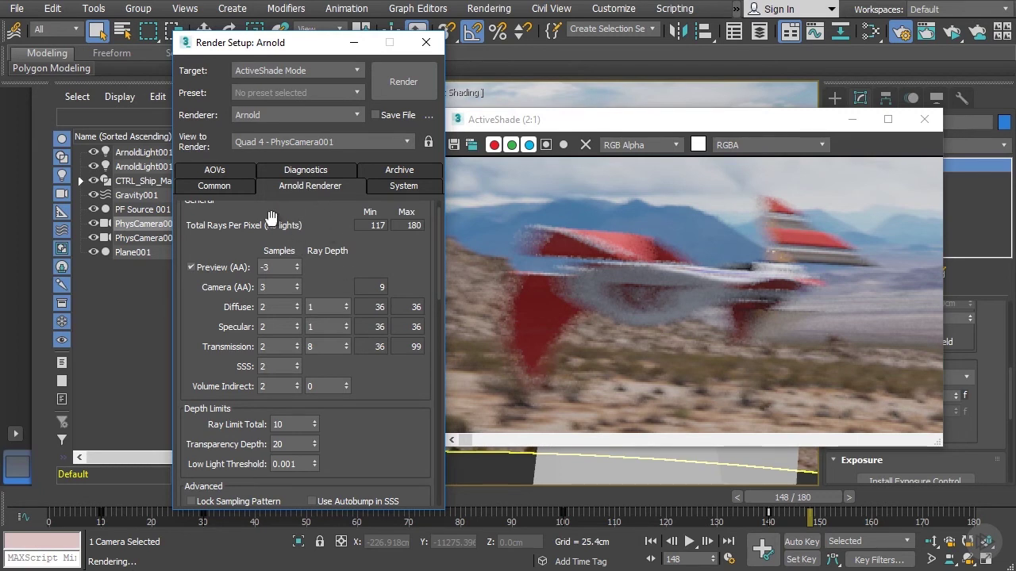
{"action": "scroll", "coordinate": [270, 218], "scroll_direction": "up", "scroll_amount": 2}
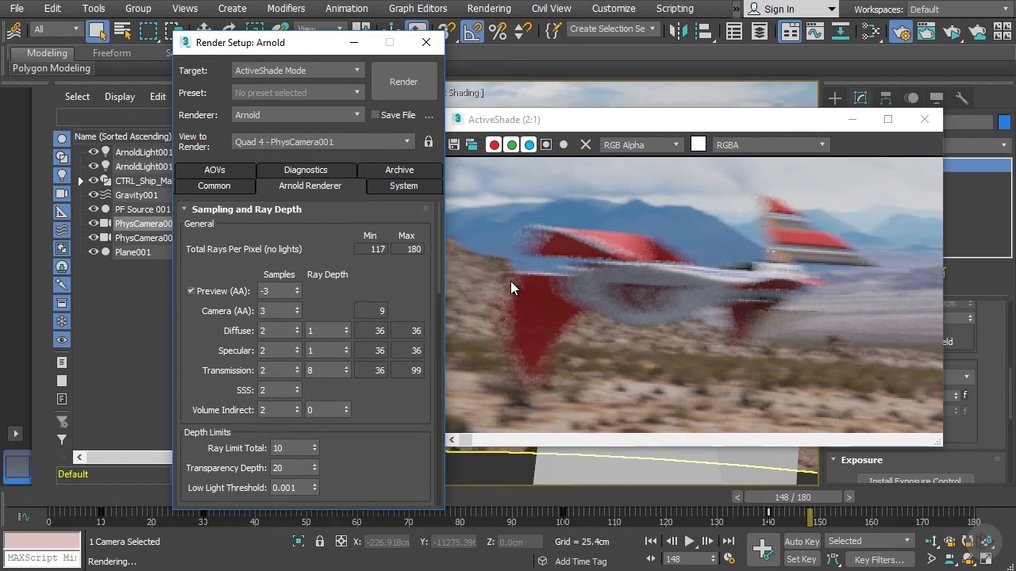
{"action": "double_click", "coordinate": [284, 311]}
{"action": "type", "text": "5"}
{"action": "key", "text": "Return"}
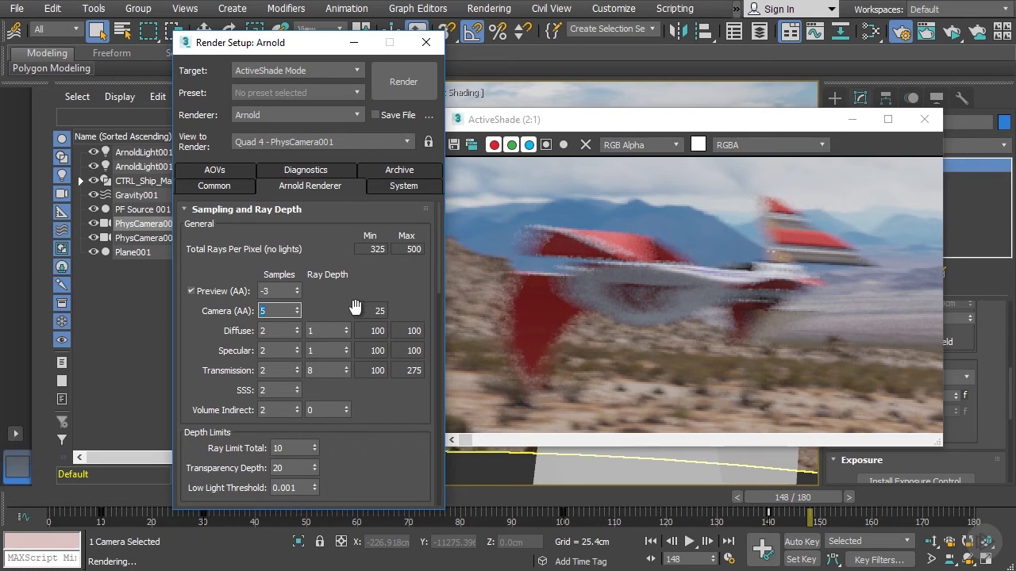
- Close the ActiveShade preview and select the Camera (AA) value 5 for replacement
{"action": "left_click", "coordinate": [679, 118]}
{"action": "left_click", "coordinate": [935, 119]}
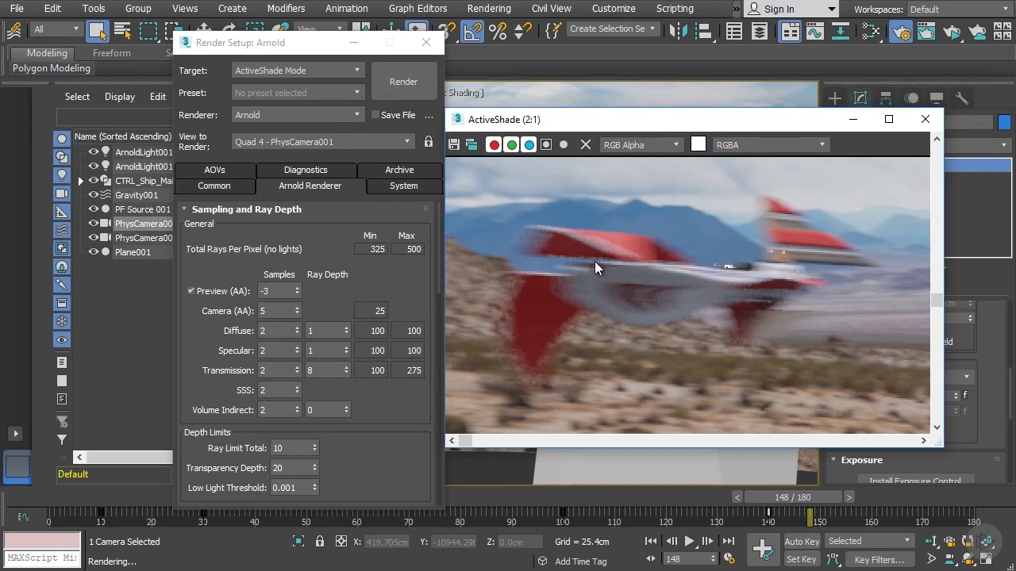
{"action": "scroll", "coordinate": [595, 261], "scroll_direction": "down", "scroll_amount": 1}
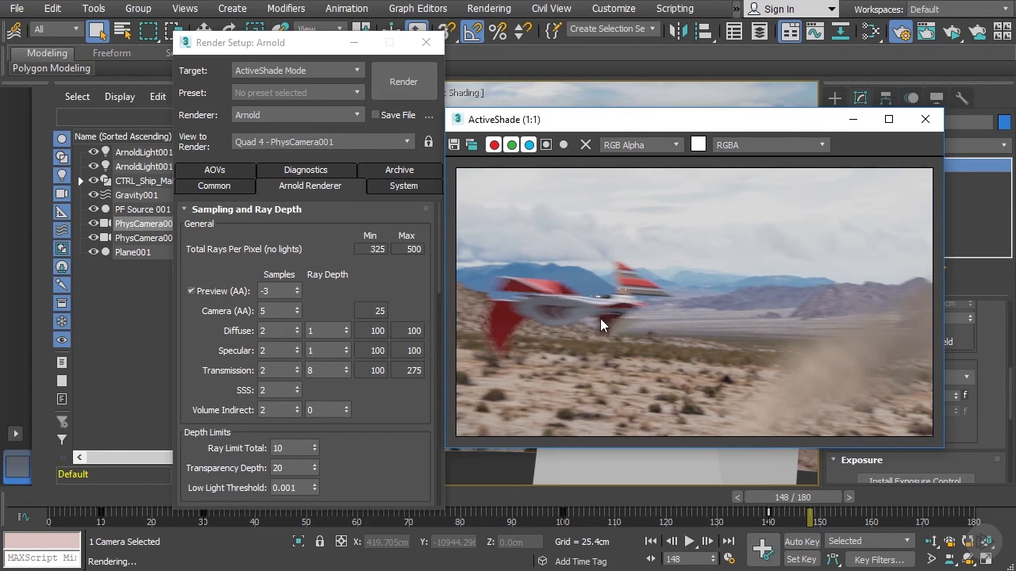
{"action": "left_click", "coordinate": [270, 310]}
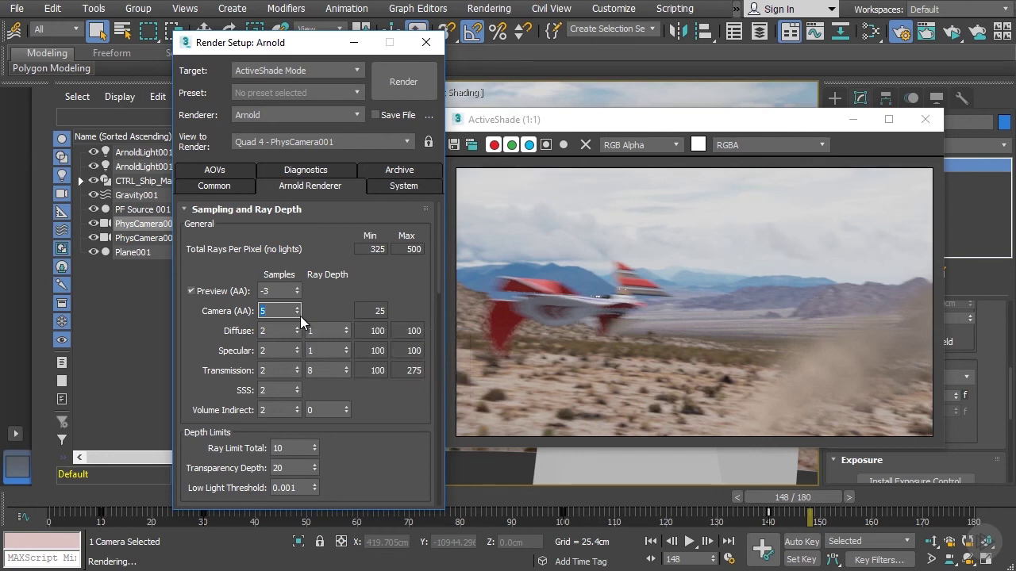
- Set Camera (AA) samples to 6 and restart ActiveShade with the new sampling
{"action": "type", "text": "6"}
{"action": "key", "text": "Return"}
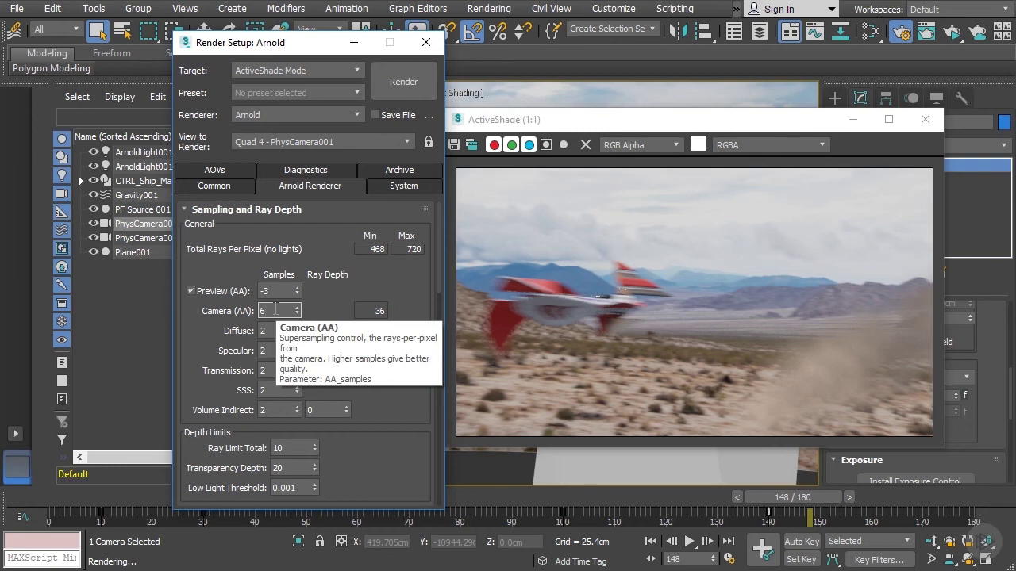
{"action": "left_click", "coordinate": [275, 310]}
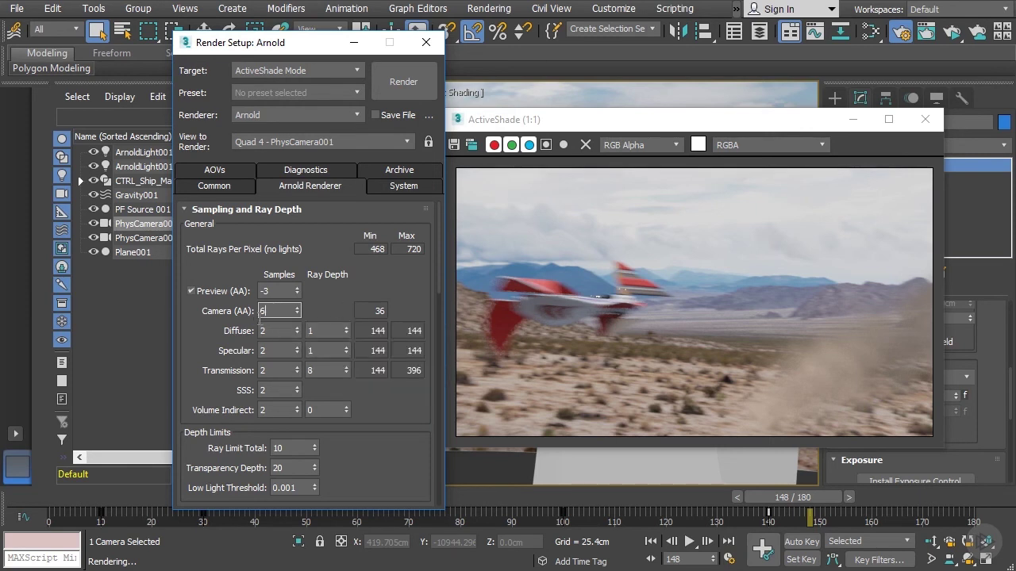
{"action": "double_click", "coordinate": [274, 311]}
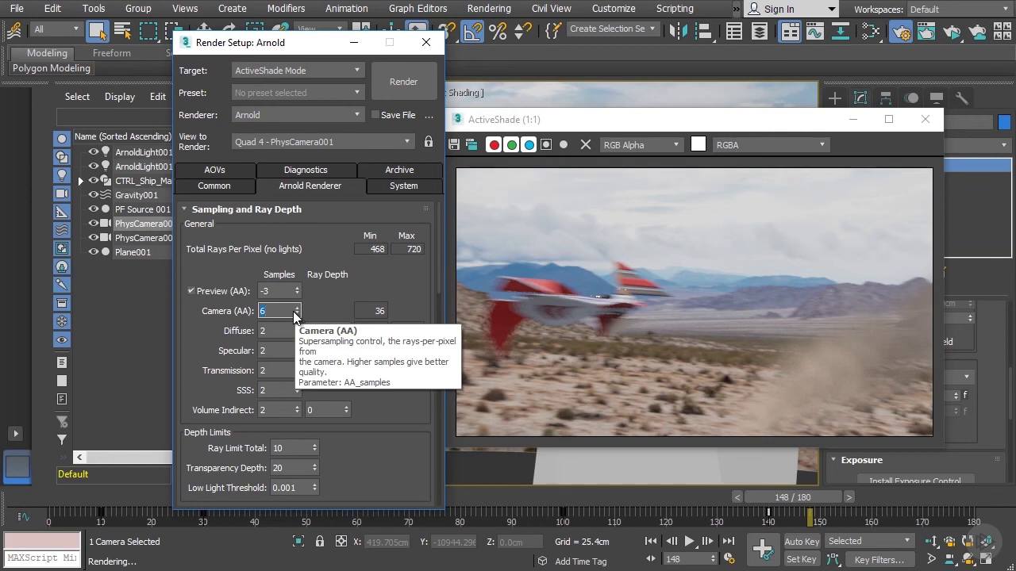
{"action": "left_click", "coordinate": [334, 310]}
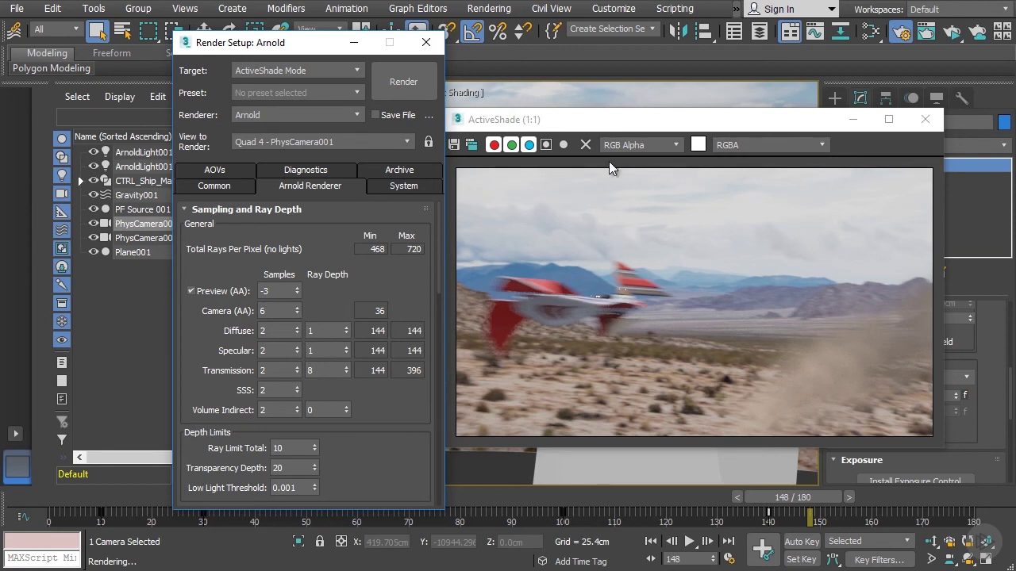
{"action": "left_click", "coordinate": [926, 120]}
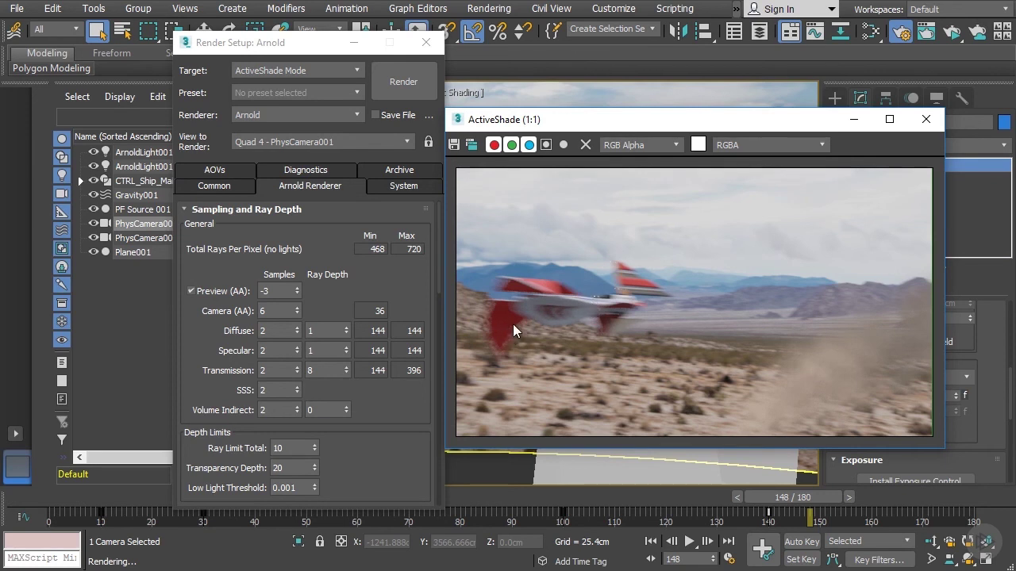
- Zoom the ActiveShade render to 2:1 then 4:1, nudging Render Setup left
{"action": "scroll", "coordinate": [519, 311], "scroll_direction": "up", "scroll_amount": 1}
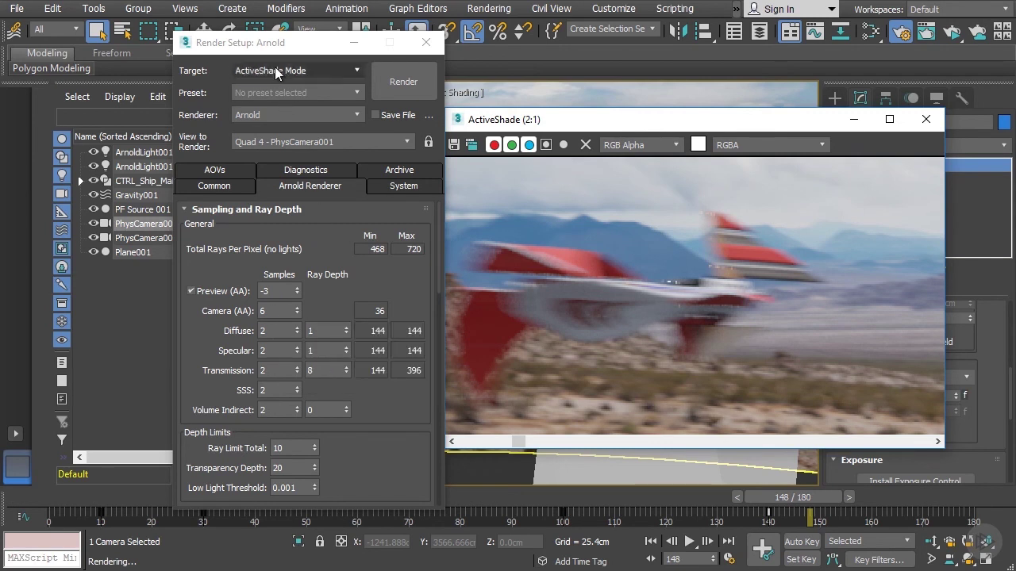
{"action": "left_click_drag", "start_coordinate": [282, 49], "coordinate": [275, 51]}
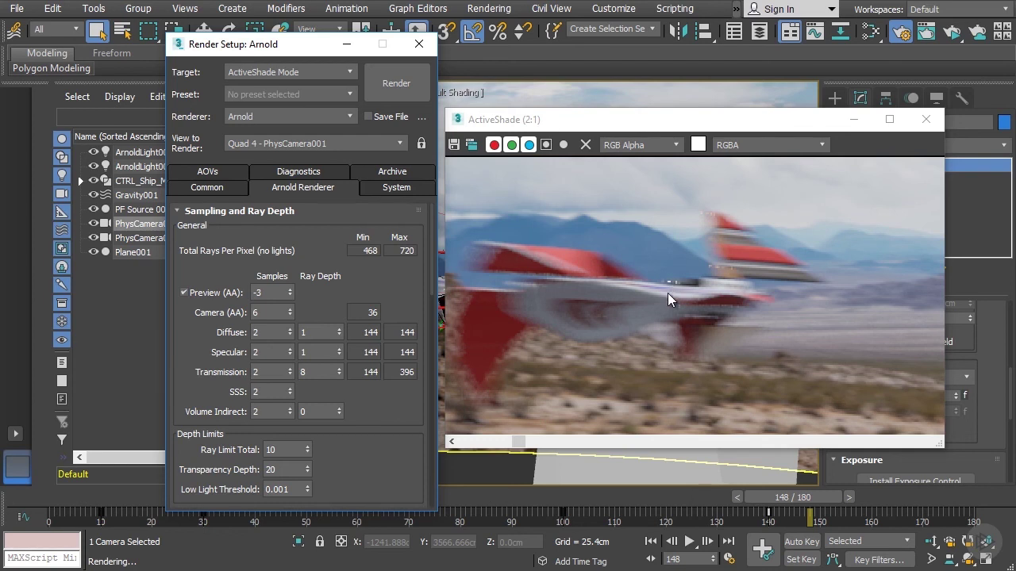
{"action": "scroll", "coordinate": [668, 299], "scroll_direction": "up", "scroll_amount": 1}
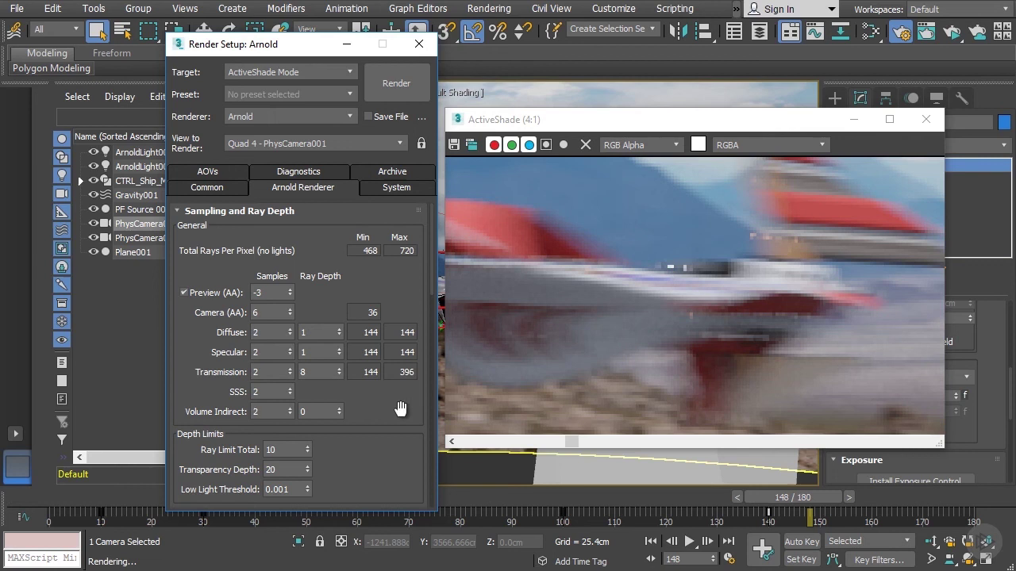
- Scroll the Arnold Renderer tab through Environment and Motion Blur, back up to Filtering
{"action": "left_click_drag", "start_coordinate": [400, 409], "coordinate": [397, 386]}
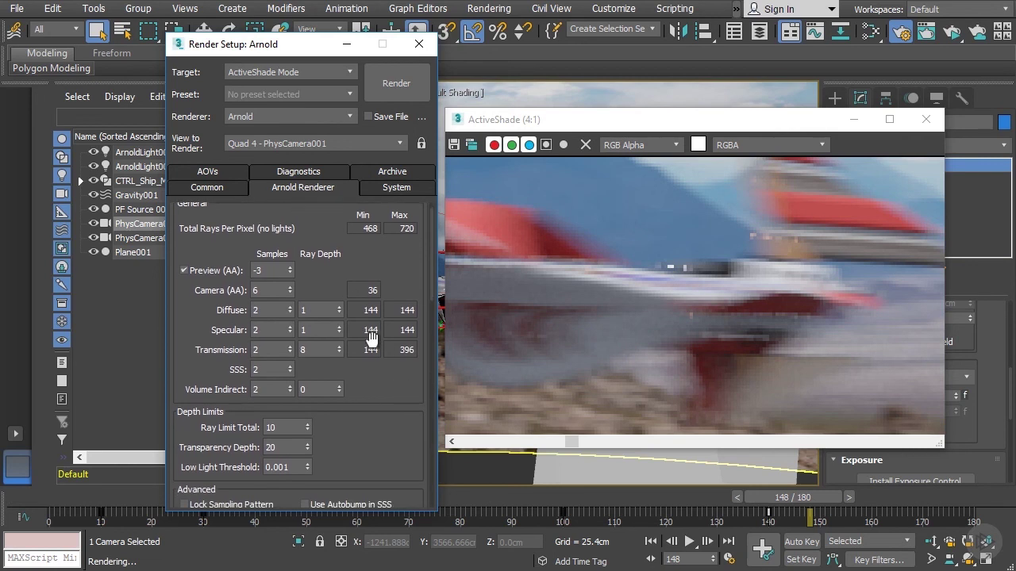
{"action": "scroll", "coordinate": [374, 393], "scroll_direction": "down", "scroll_amount": 5}
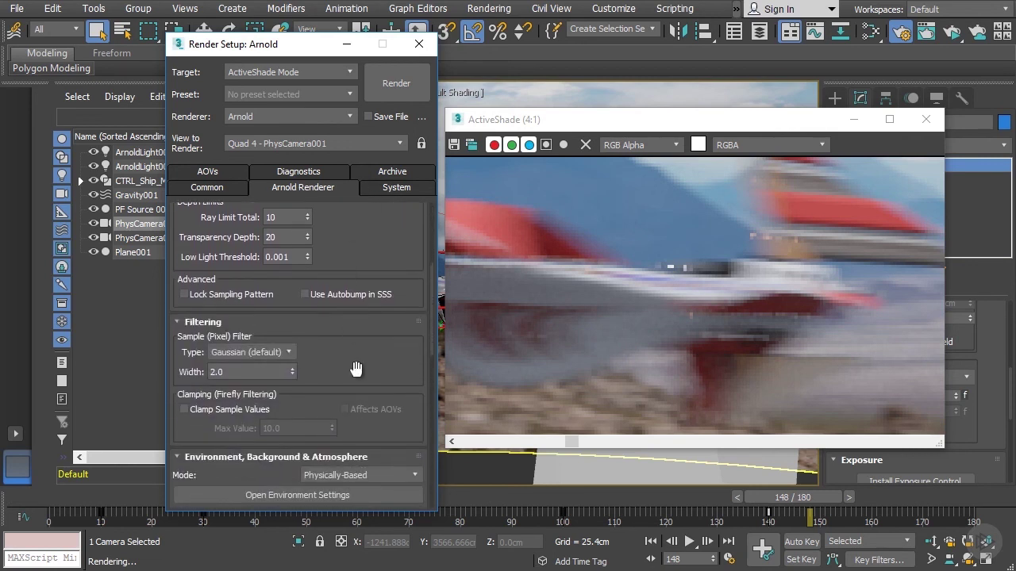
{"action": "left_click_drag", "start_coordinate": [355, 369], "coordinate": [349, 168]}
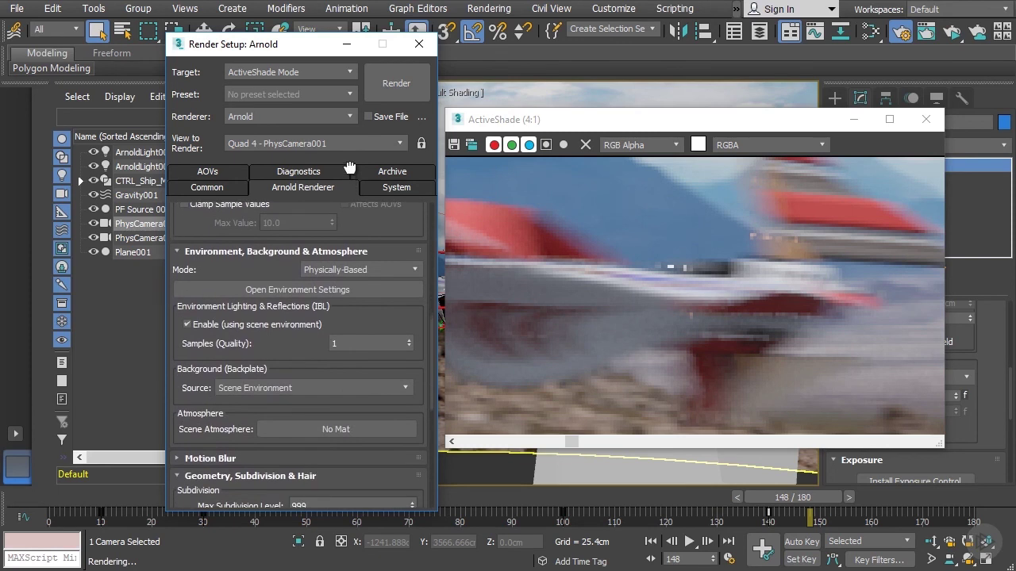
{"action": "left_click_drag", "start_coordinate": [347, 444], "coordinate": [360, 466]}
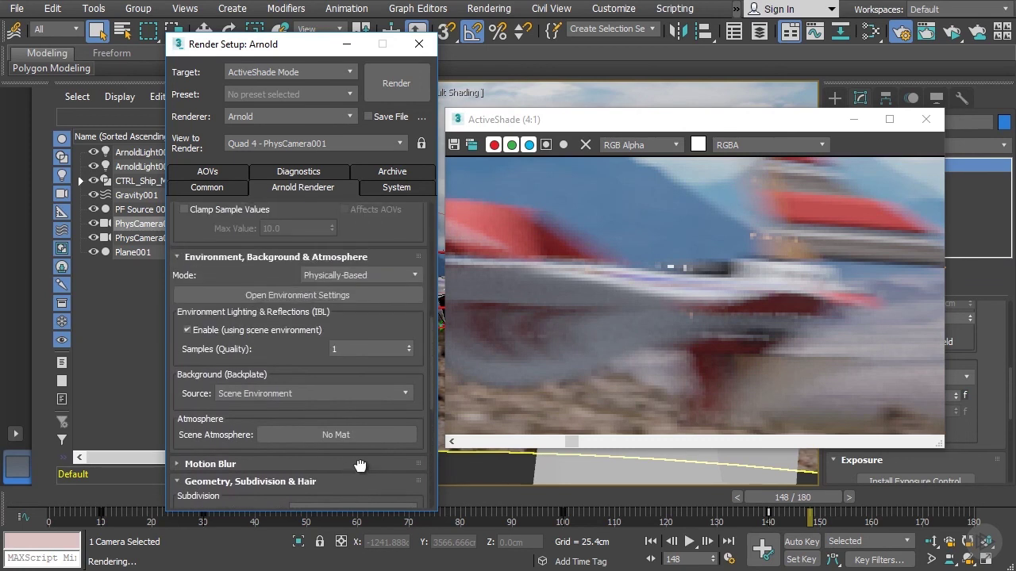
{"action": "left_click_drag", "start_coordinate": [359, 231], "coordinate": [352, 382]}
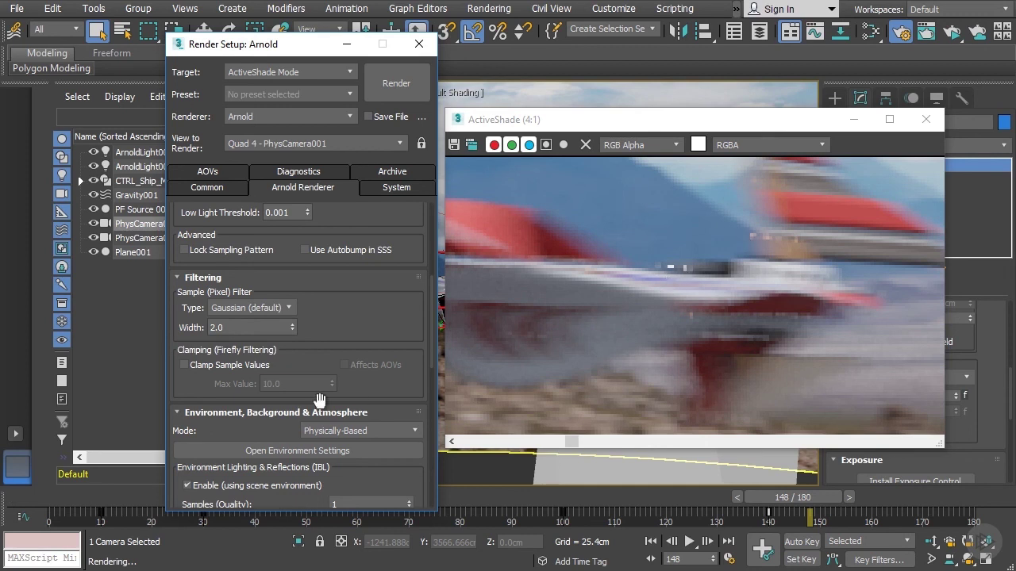
- Enable Clamp Sample Values and lower the Max Value from 10.0 to 1
{"action": "left_click", "coordinate": [230, 365]}
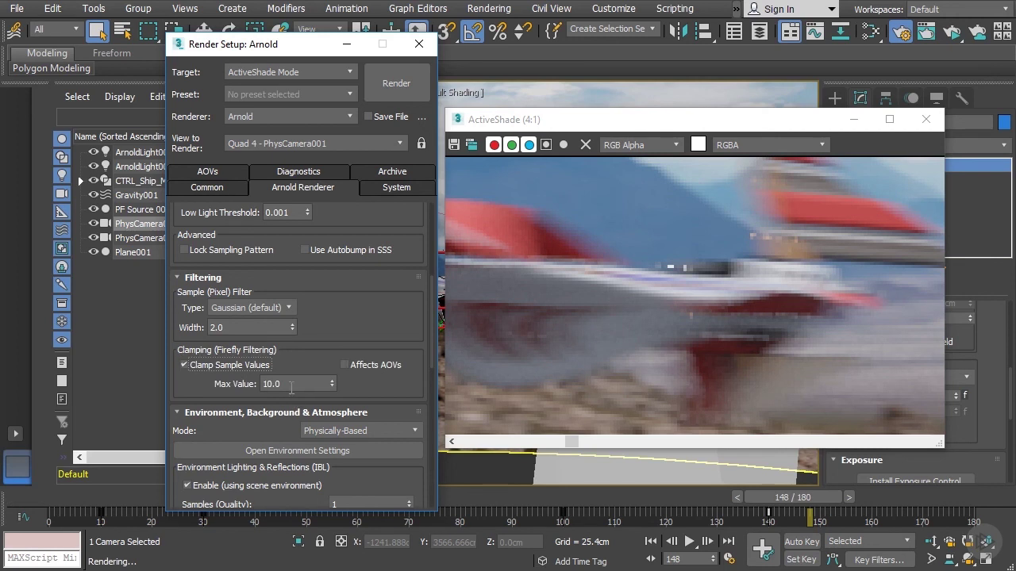
{"action": "left_click", "coordinate": [291, 385]}
{"action": "type", "text": "1"}
{"action": "key", "text": "Return"}
{"action": "left_click", "coordinate": [357, 394]}
- Close and relaunch ActiveShade to re-render the ship with clamped samples
{"action": "left_click", "coordinate": [925, 119]}
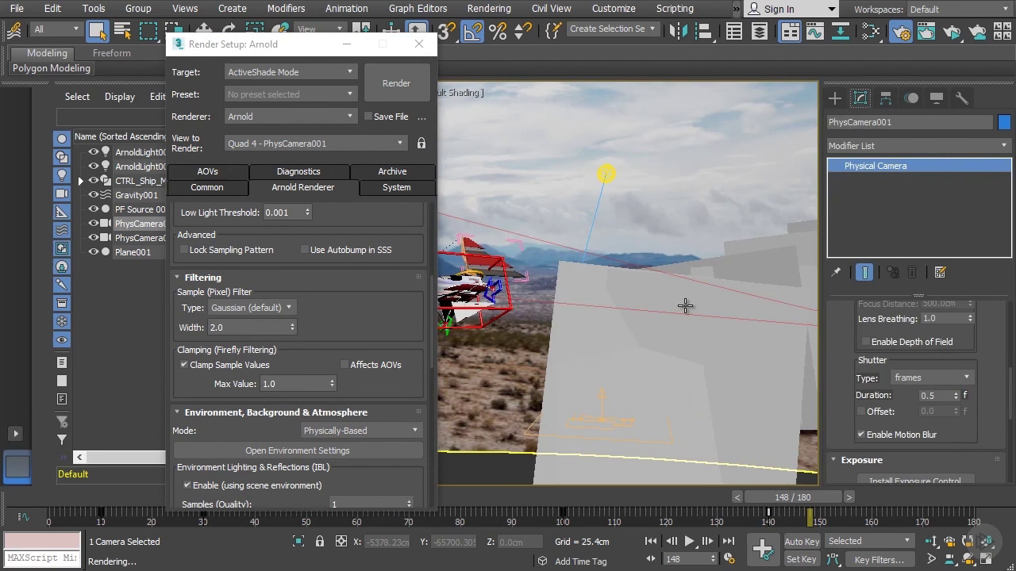
{"action": "key", "text": "shift+q"}
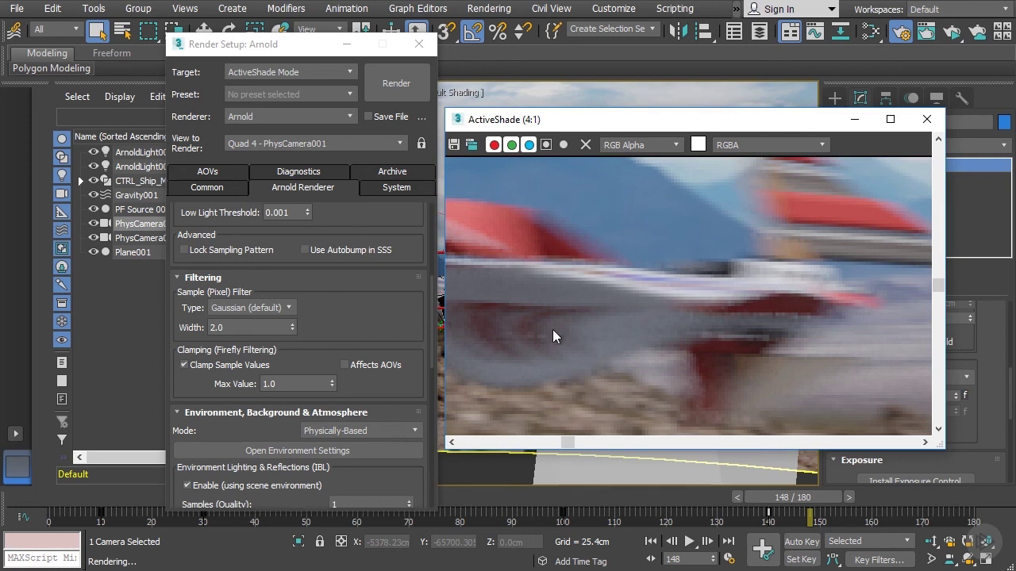
{"action": "left_click", "coordinate": [285, 383]}
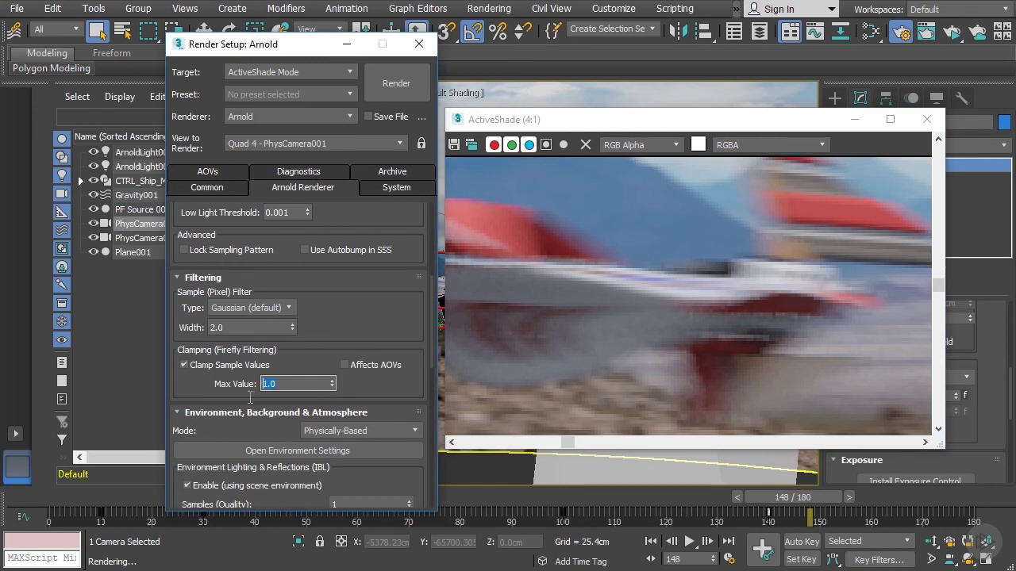
{"action": "double_click", "coordinate": [286, 384]}
{"action": "left_click", "coordinate": [663, 127]}
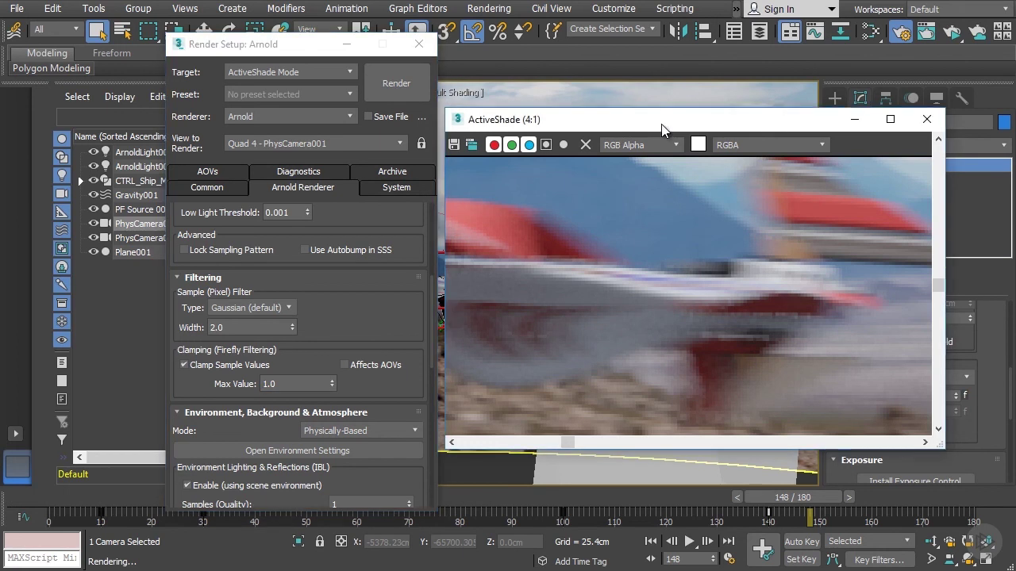